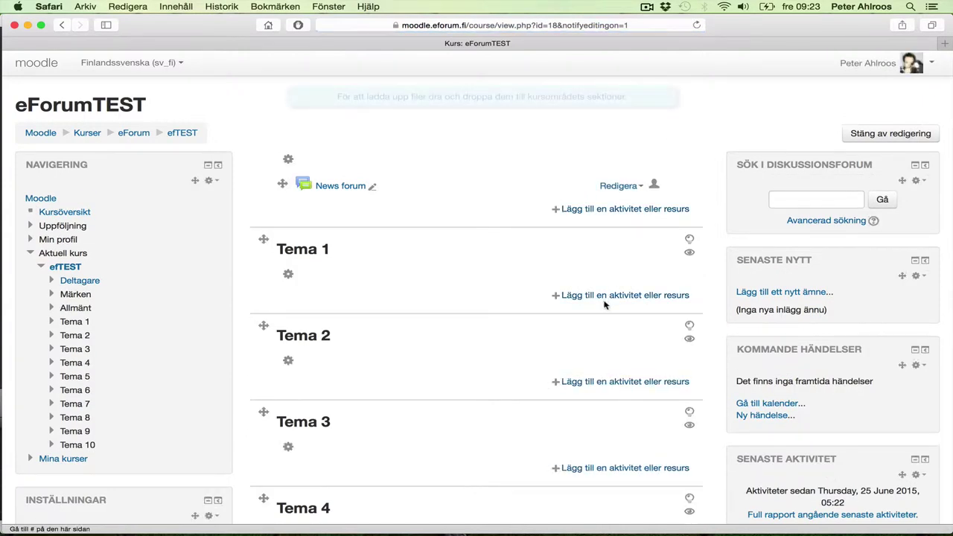
- Add an Inlämningsuppgift activity to the Tema 1 section of the course
{"action": "left_click", "coordinate": [600, 296]}
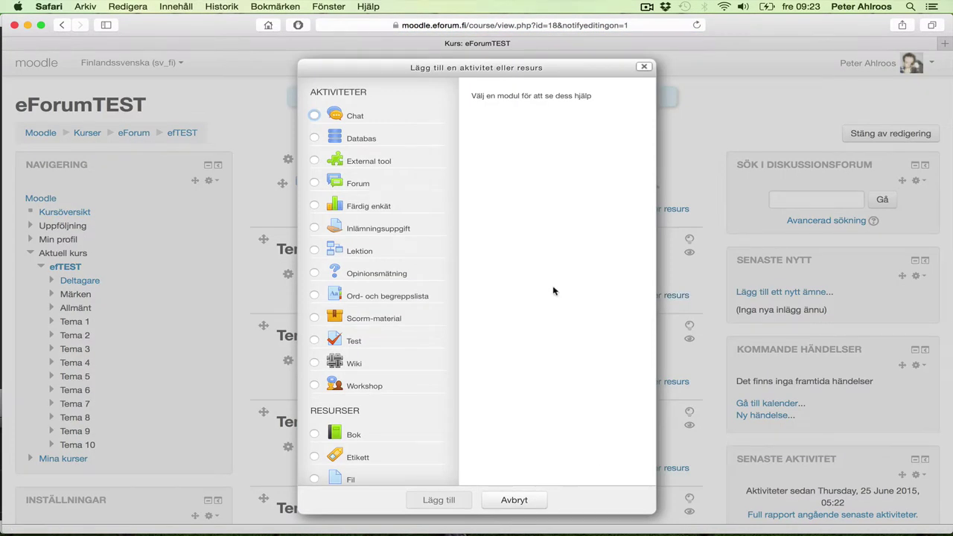
{"action": "left_click", "coordinate": [347, 230]}
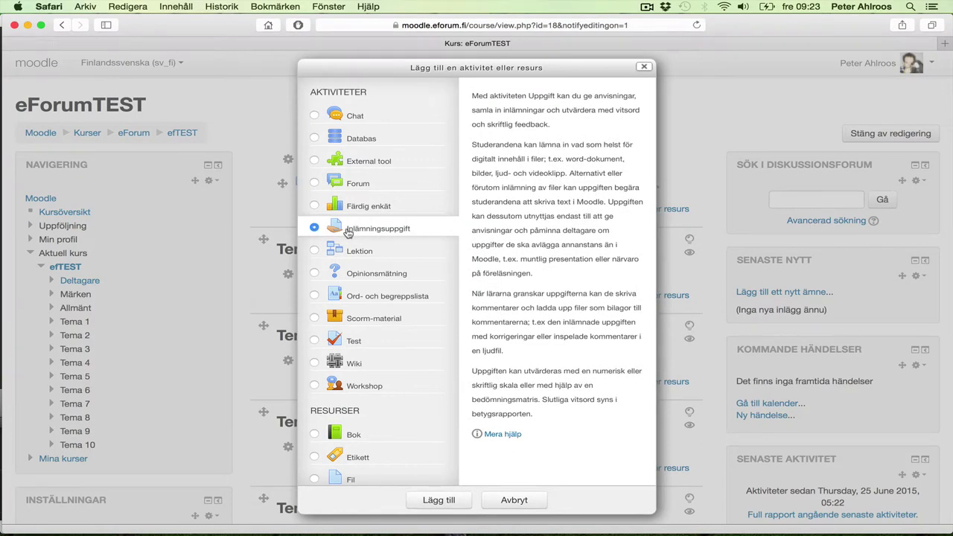
{"action": "left_click", "coordinate": [434, 501]}
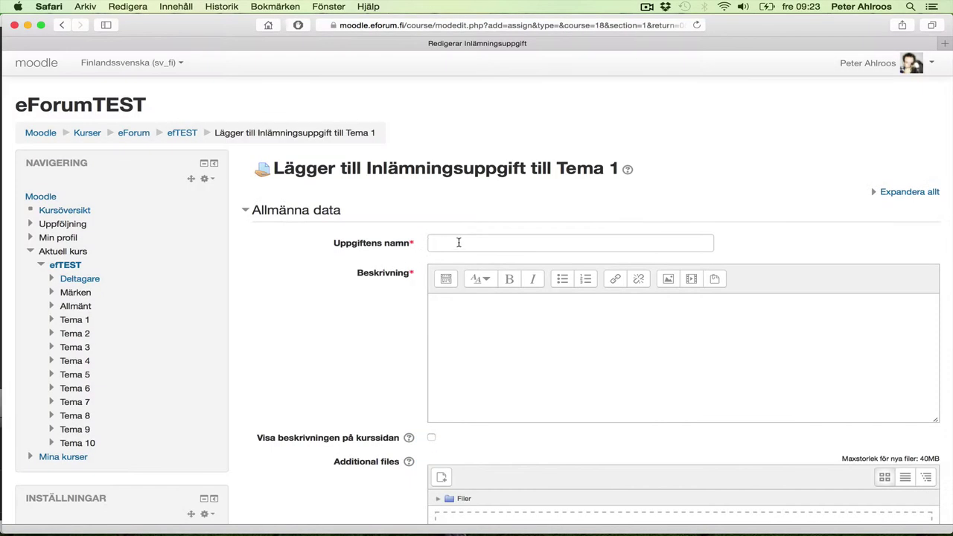
- Name the assignment "Uppgift Moodle" and enter the description "Uppgiften ska lämnas in senast vecka 33"
{"action": "left_click", "coordinate": [459, 242]}
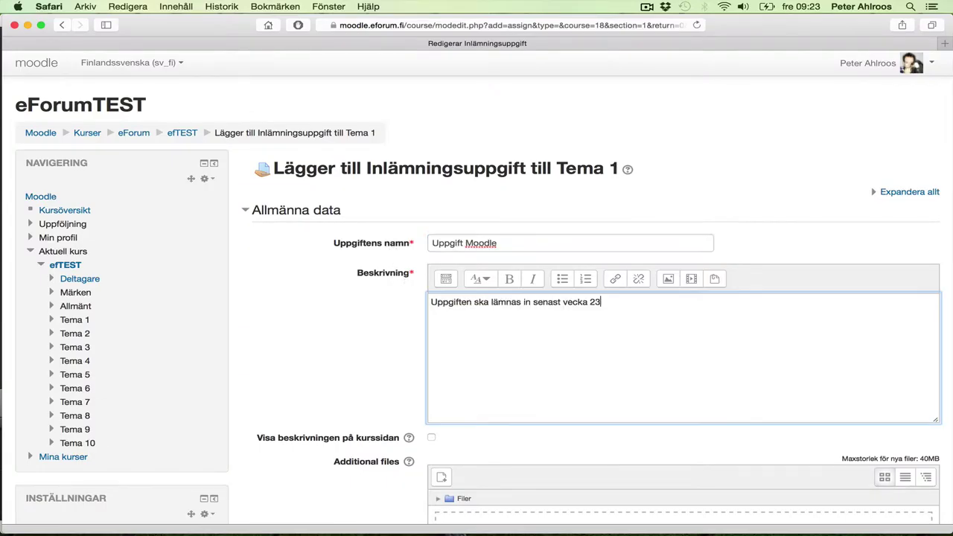
{"action": "key", "text": "BackSpace"}
{"action": "type", "text": "33"}
{"action": "scroll", "coordinate": [476, 298], "scroll_direction": "down", "scroll_amount": 1}
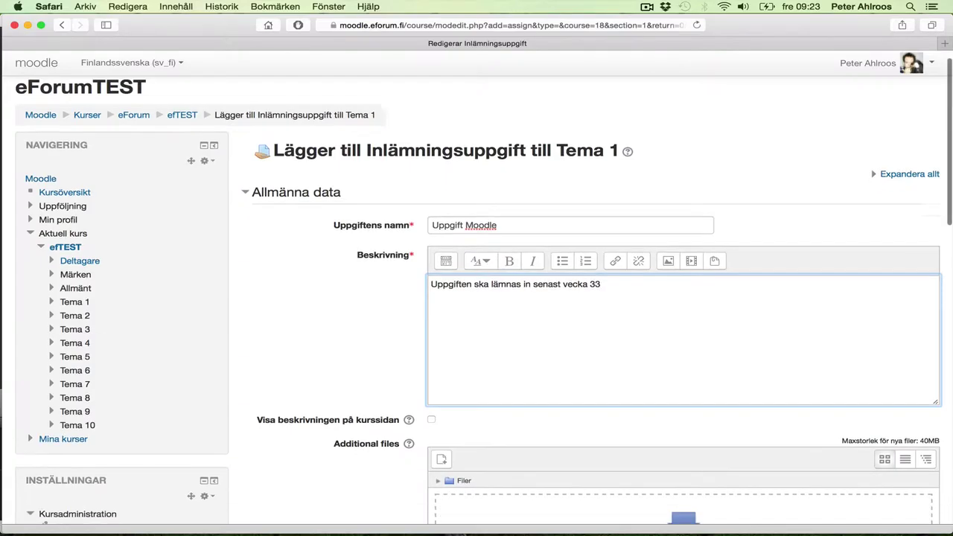
- Disable both the Tillåt inlämning från date and the Deadline in the assignment's availability settings
{"action": "scroll", "coordinate": [476, 298], "scroll_direction": "down", "scroll_amount": 5}
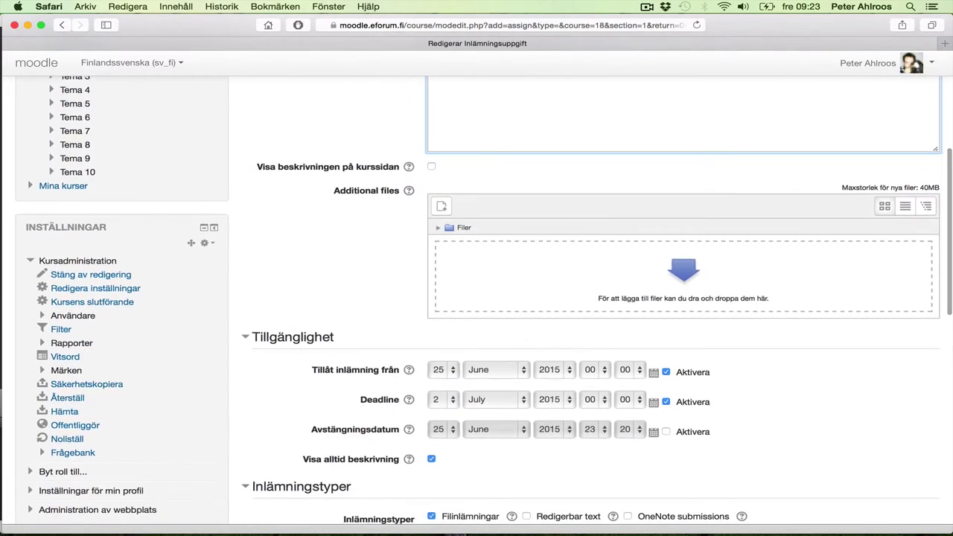
{"action": "scroll", "coordinate": [477, 298], "scroll_direction": "down", "scroll_amount": 2}
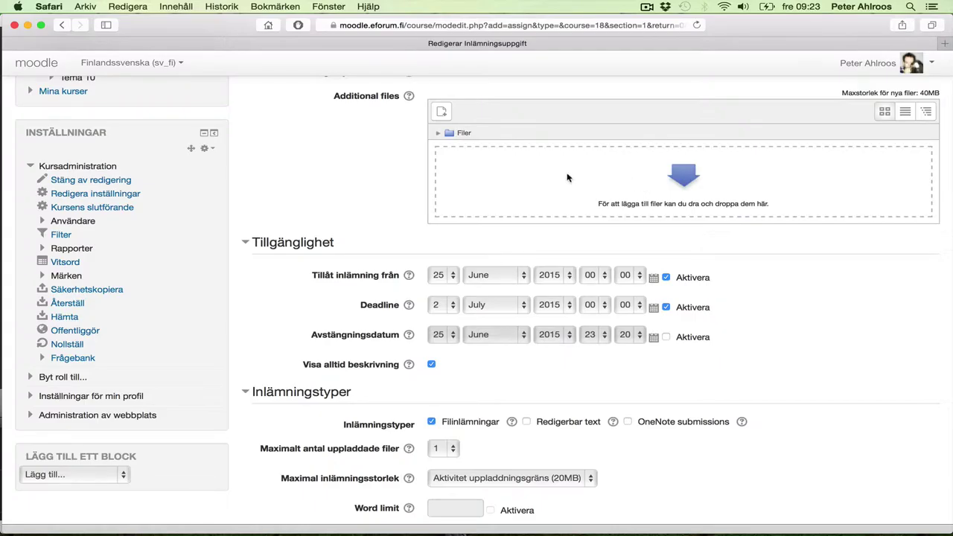
{"action": "scroll", "coordinate": [568, 178], "scroll_direction": "down", "scroll_amount": 5}
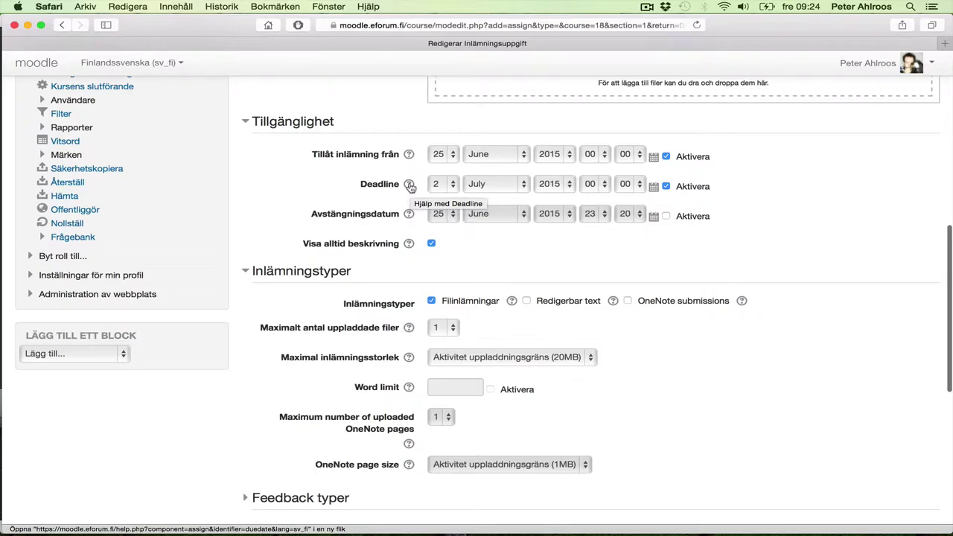
{"action": "left_click", "coordinate": [667, 158]}
{"action": "left_click", "coordinate": [665, 187]}
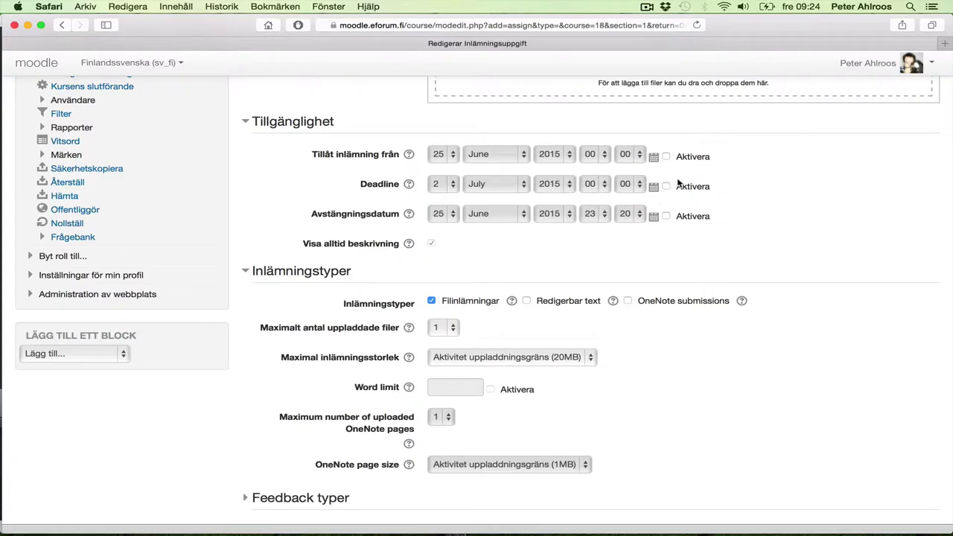
- Enable Redigerbar text submissions and the feedback types Arbetsblad för betygsättning offline and Återkopplingsfiler
{"action": "scroll", "coordinate": [678, 182], "scroll_direction": "down", "scroll_amount": 4}
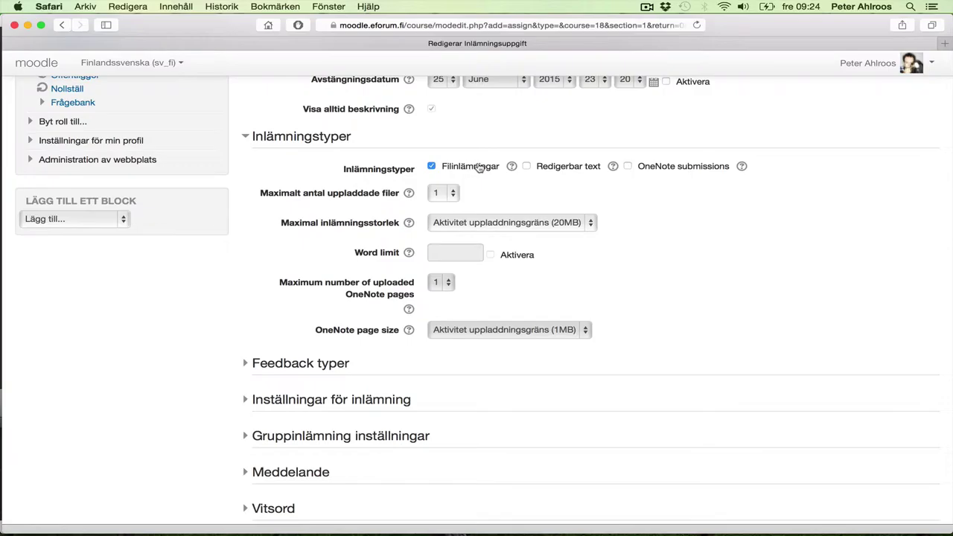
{"action": "left_click", "coordinate": [527, 166]}
{"action": "scroll", "coordinate": [496, 215], "scroll_direction": "down", "scroll_amount": 5}
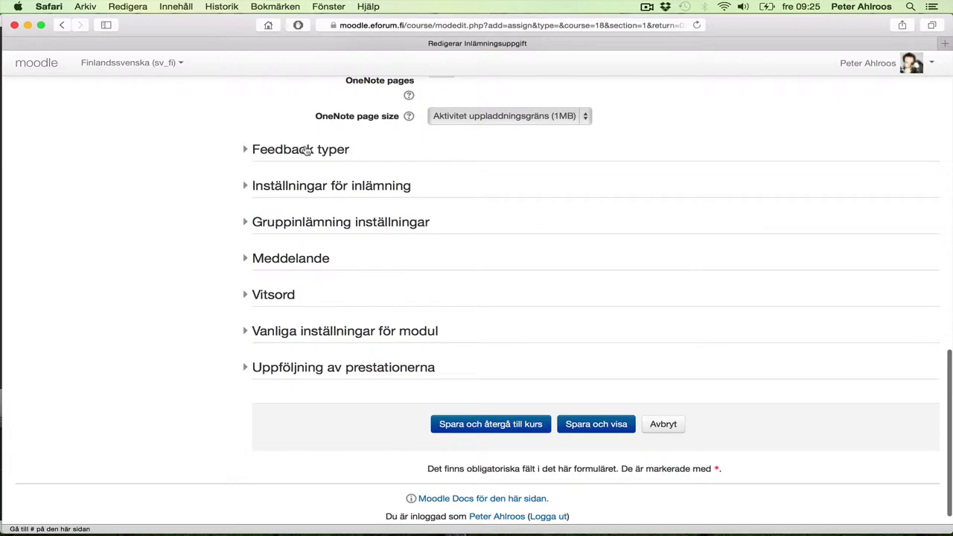
{"action": "left_click", "coordinate": [304, 151]}
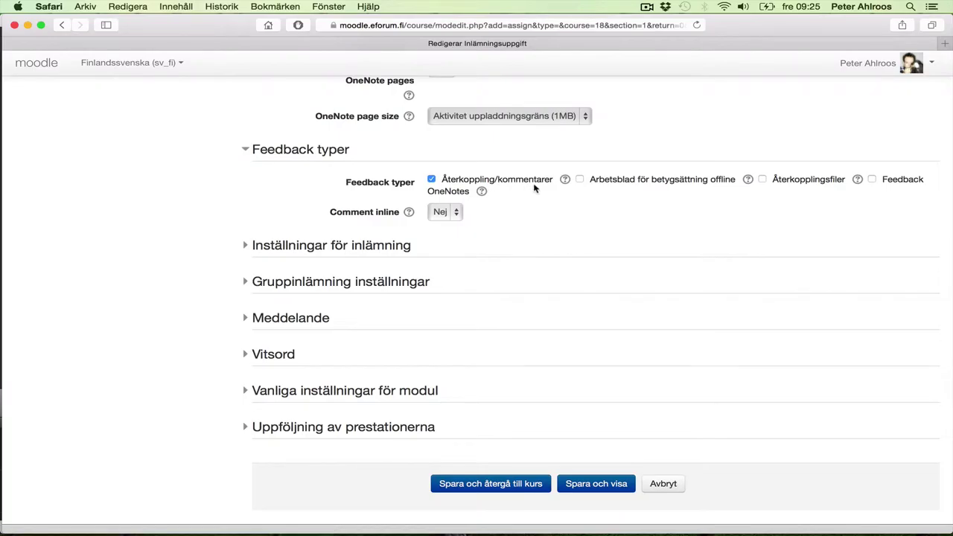
{"action": "left_click", "coordinate": [580, 179]}
{"action": "left_click", "coordinate": [762, 180]}
- Expand the Vitsord settings and examine the grade type options and the maximum points
{"action": "left_click", "coordinate": [274, 354]}
{"action": "scroll", "coordinate": [272, 358], "scroll_direction": "down", "scroll_amount": 5}
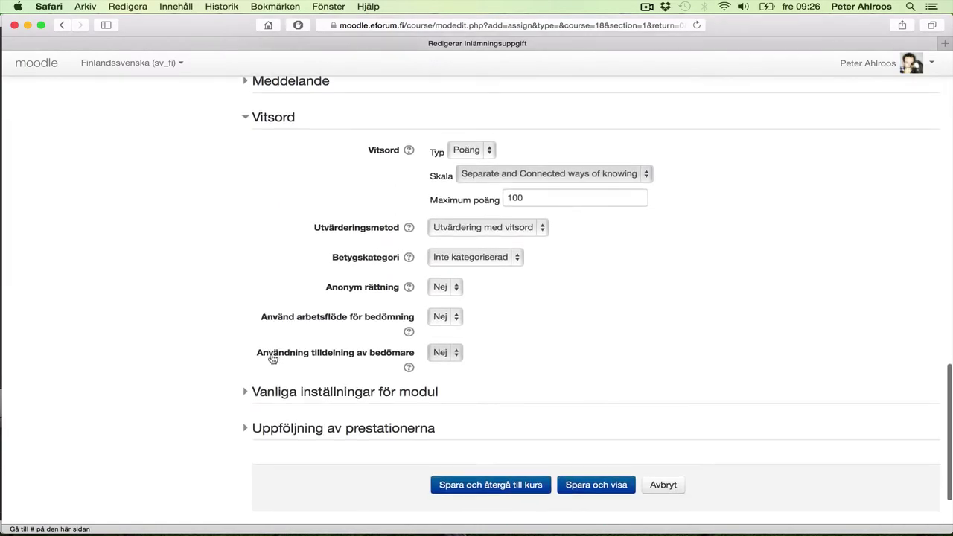
{"action": "left_click", "coordinate": [491, 151]}
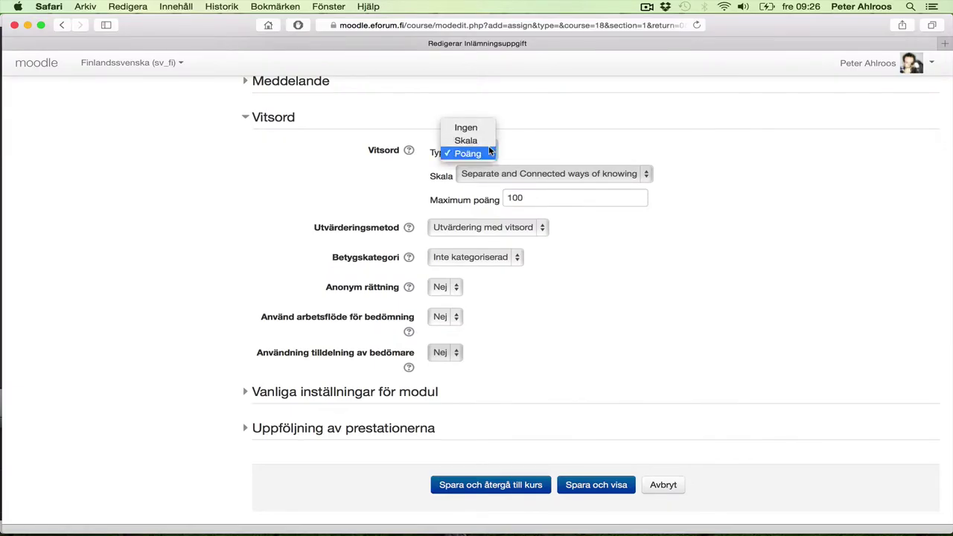
{"action": "left_click", "coordinate": [547, 198]}
{"action": "left_click_drag", "start_coordinate": [531, 198], "coordinate": [509, 198]}
{"action": "left_click", "coordinate": [538, 200]}
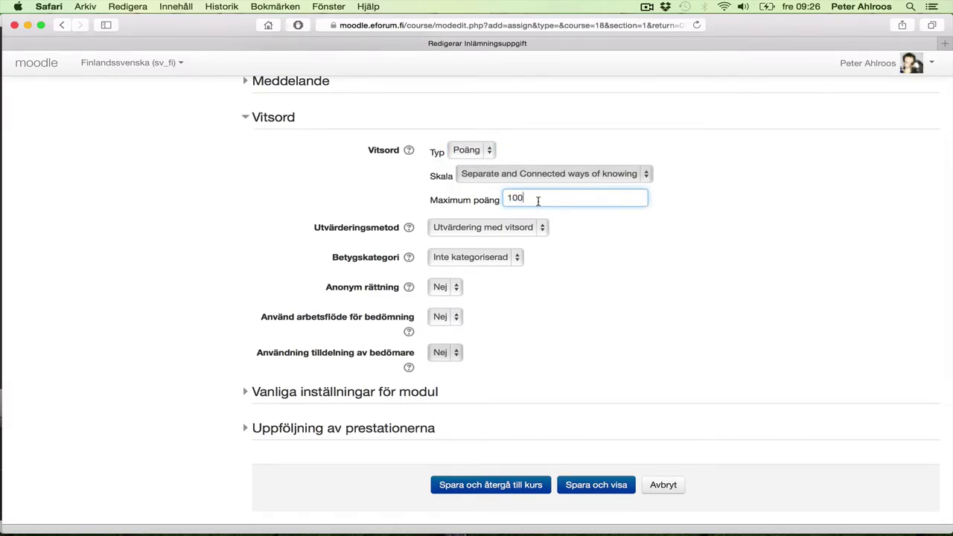
- Try the grade type Skala and check its scale field, and set the type back to Poäng
{"action": "left_click", "coordinate": [474, 150]}
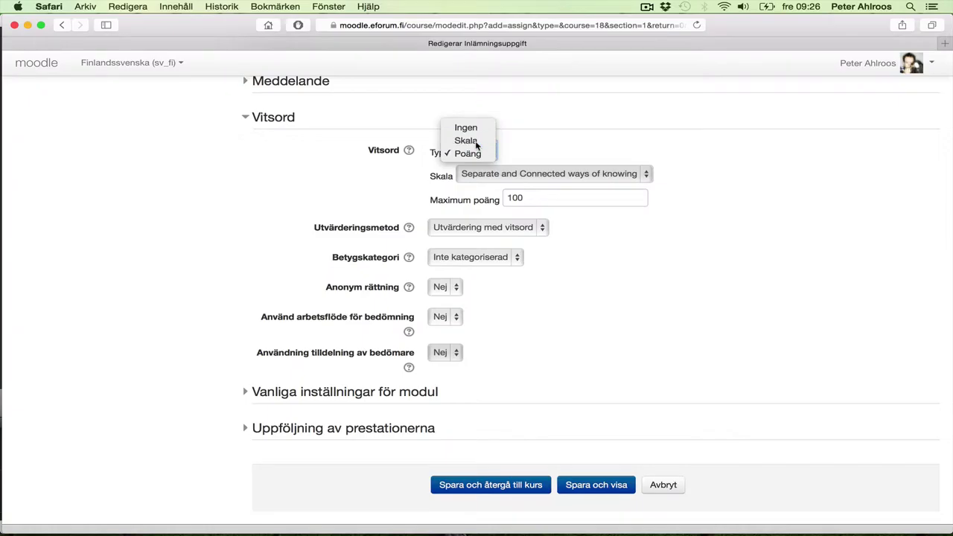
{"action": "left_click", "coordinate": [466, 141]}
{"action": "left_click", "coordinate": [495, 175]}
{"action": "left_click", "coordinate": [494, 177]}
{"action": "left_click", "coordinate": [479, 153]}
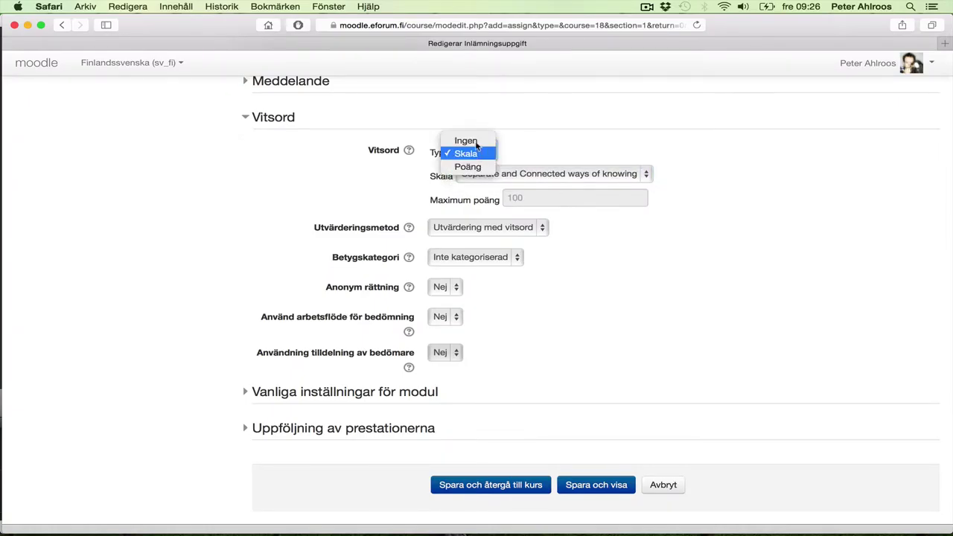
{"action": "left_click", "coordinate": [477, 166]}
- Save and display the assignment, and open the overview of all its submissions
{"action": "scroll", "coordinate": [577, 265], "scroll_direction": "down", "scroll_amount": 3}
{"action": "left_click", "coordinate": [572, 406]}
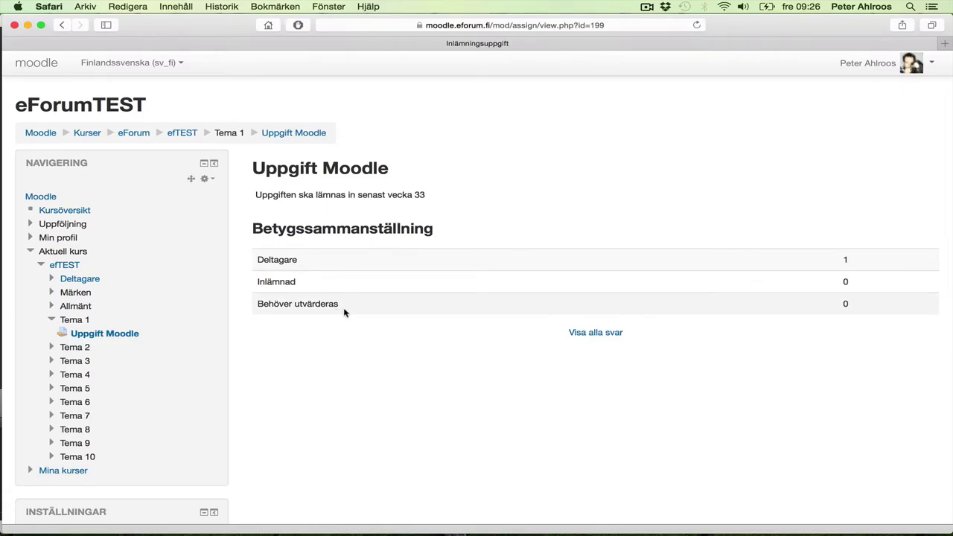
{"action": "left_click", "coordinate": [593, 335]}
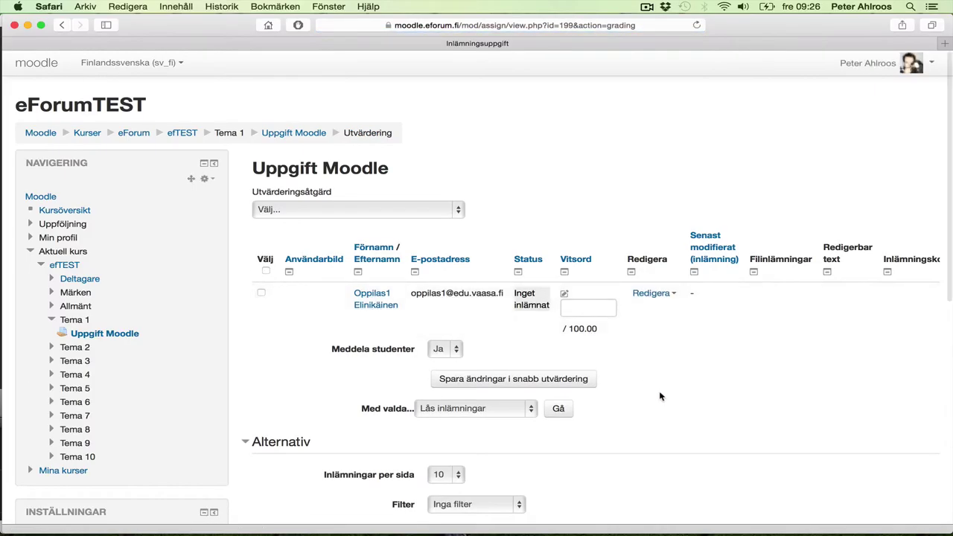
{"action": "scroll", "coordinate": [660, 396], "scroll_direction": "down", "scroll_amount": 2}
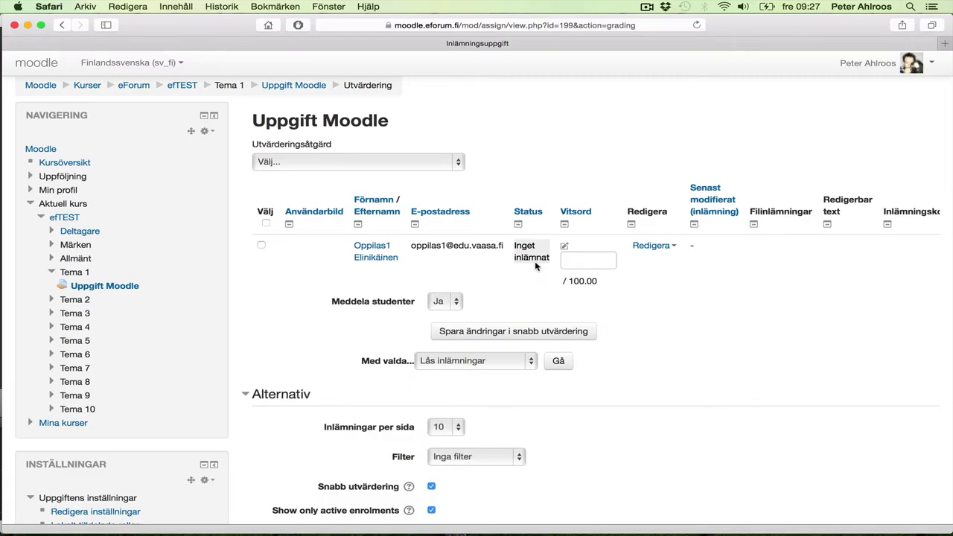
- Switch to the student's session in Firefox and start adding a submission to Uppgift Moodle
{"action": "key", "text": "super+Tab"}
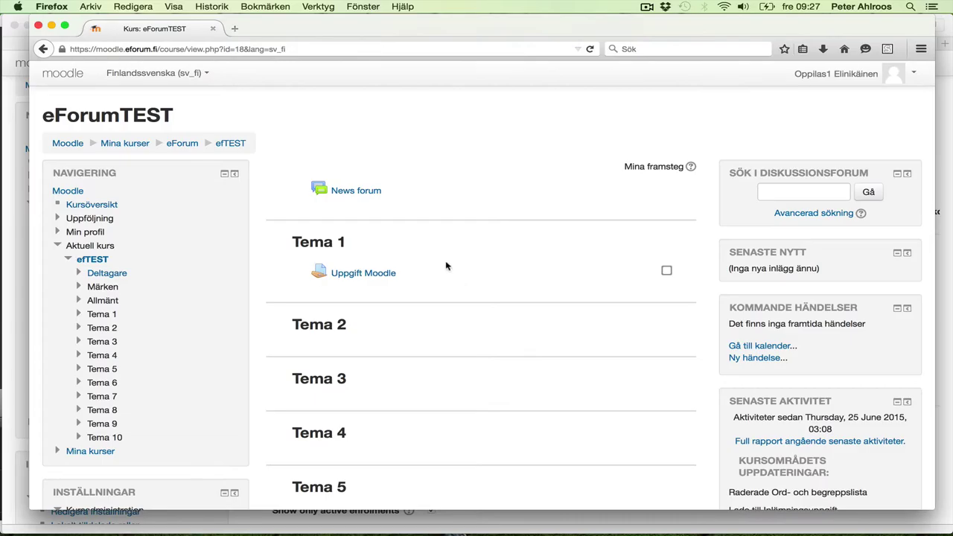
{"action": "left_click", "coordinate": [361, 274]}
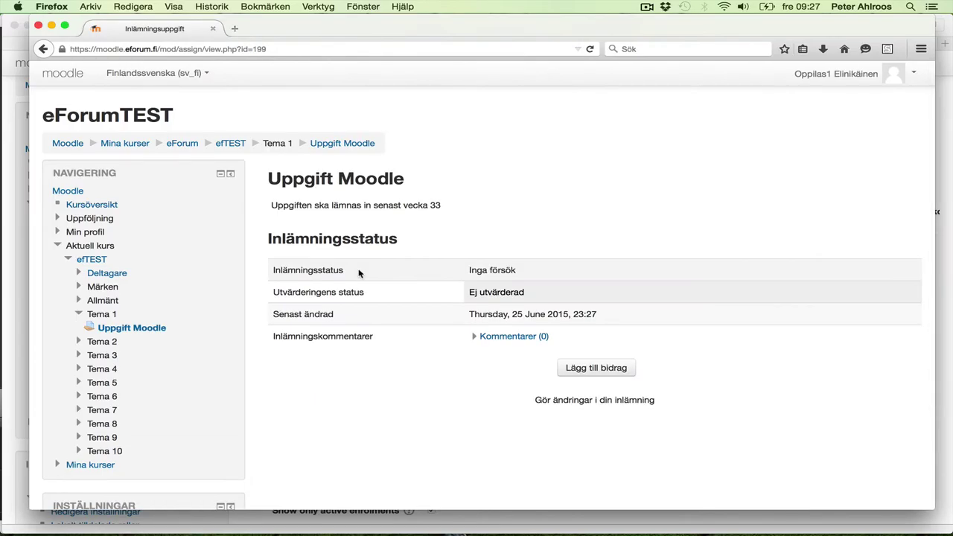
{"action": "left_click", "coordinate": [589, 372]}
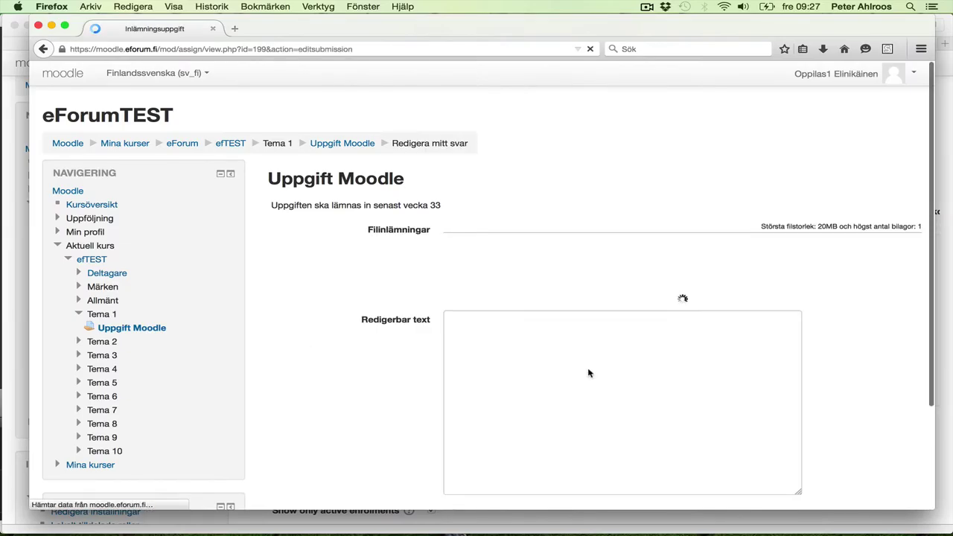
- Fill the Redigerbar text field with the passage starting "Lärplattform, utbildningsplattform, LMS" and save the submission
{"action": "scroll", "coordinate": [589, 375], "scroll_direction": "down", "scroll_amount": 3}
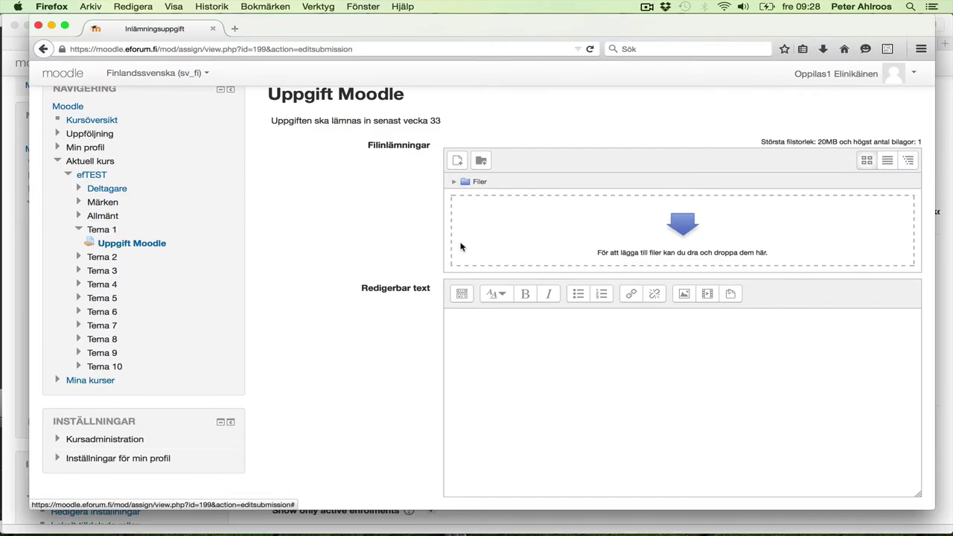
{"action": "scroll", "coordinate": [461, 224], "scroll_direction": "down", "scroll_amount": 2}
{"action": "left_click", "coordinate": [466, 265]}
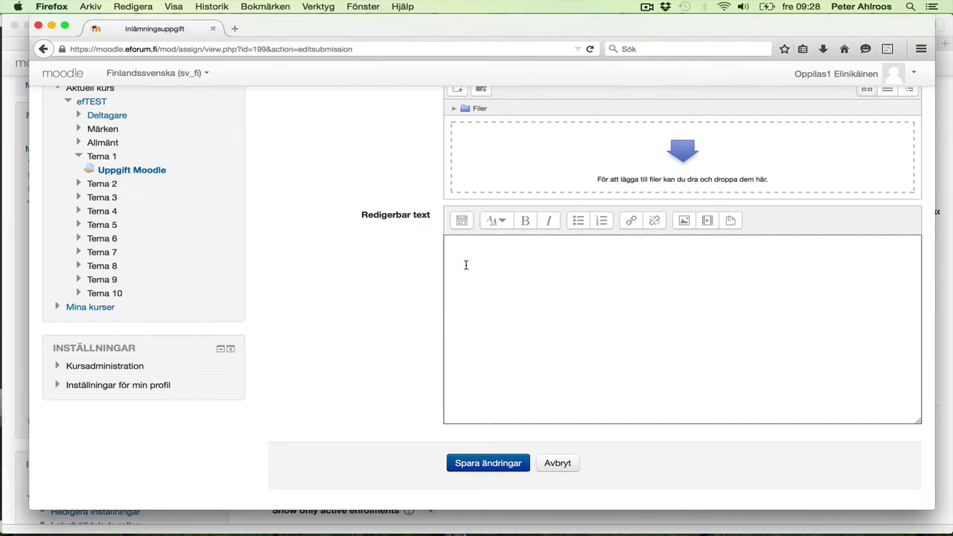
{"action": "type", "text": "Lärplattform, utbildningsplattform, LMS (eng. learning management system) eller VLE (eng. virtual learning environment) är en webbaserad kursmiljö ursprungligen avsedd för nätbaserade distanskurser, men som idag i allt högre grad även används som komplement till traditionell undervisning, för e-lärande och flexibelt lärande. En lärplattform eller ett LMS kan beskrivas som ett virtuellt klassrum där kursdeltagare och lärare för en specifik kurs kan kommunicera säkert med varandra, och utbyta lösenordsskyddade dokument. Lärplattformen hanterar kursuppföljning och kursadministration, exempelvis resultatlistor, automaträttade prov, digitalt kursinnehåll i exempelvis text- och videoformat och inlämningskorgar för redovisningsuppgifter.\\nFlera kommuner i Sverige har idag en lärplattform för de kommunala grundskolorna och gymnasierna. I det sammanhanget används lärplattformen även för att hantera individuella utbildningsplaner, inrapportering av närvaro, skriftliga omdömen, digitalt innehåll med mera.\\nLärplattformen ska inte sammanblandas med Intranät, communities, gruppvara och system för e-möten, men innefattar vanligen liknande funktionalitet. Lärplattformen ska inte heller sammanblandas med vissa lärosätens portallösningar, som erbjuder studenter gemensam inloggning till flera IT-system, exempelvis e-post, LADOK-på-webb, tentamensanmälan, schema, lärplattform, konferenssystem, med mera."}
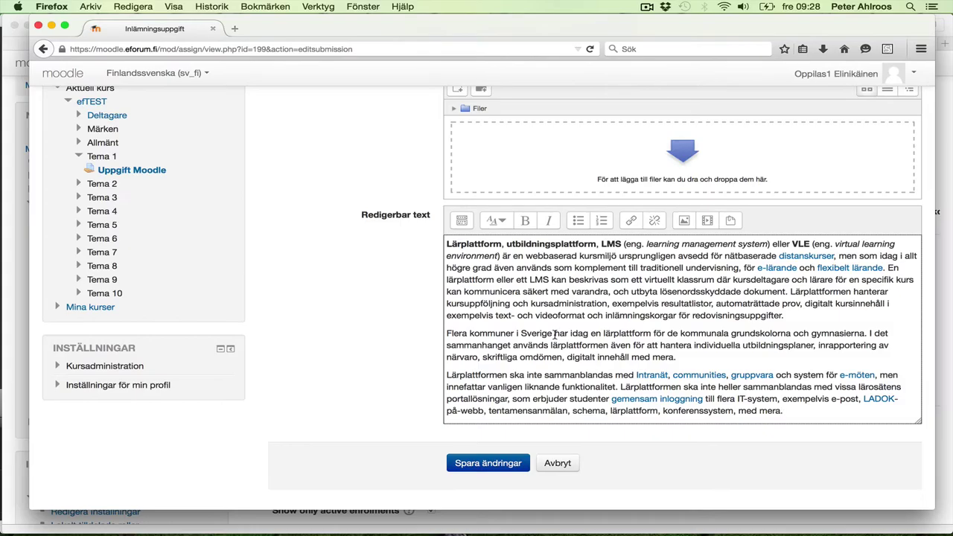
{"action": "left_click", "coordinate": [483, 464]}
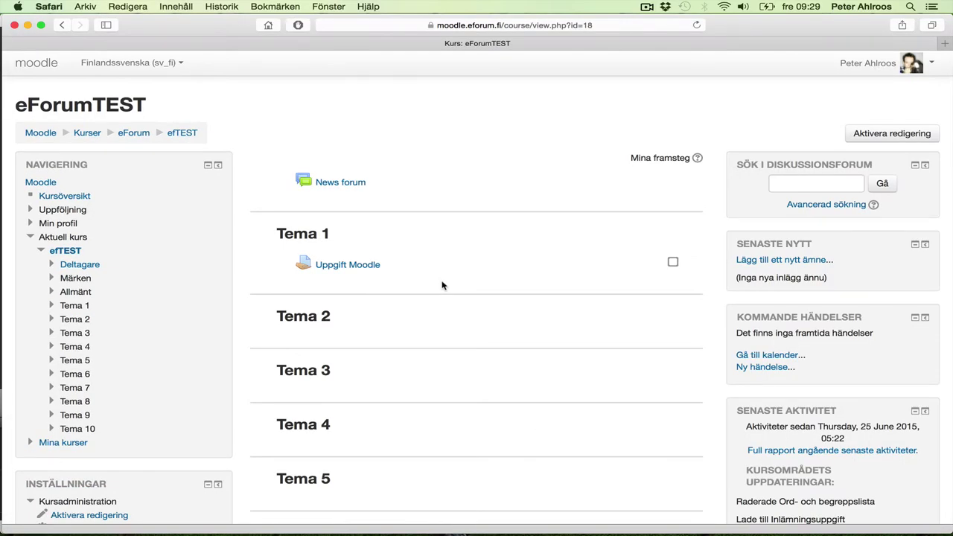
- In the teacher's Safari session, open the student's Uppgift Moodle submission for grading and expand its full text
{"action": "left_click", "coordinate": [347, 266]}
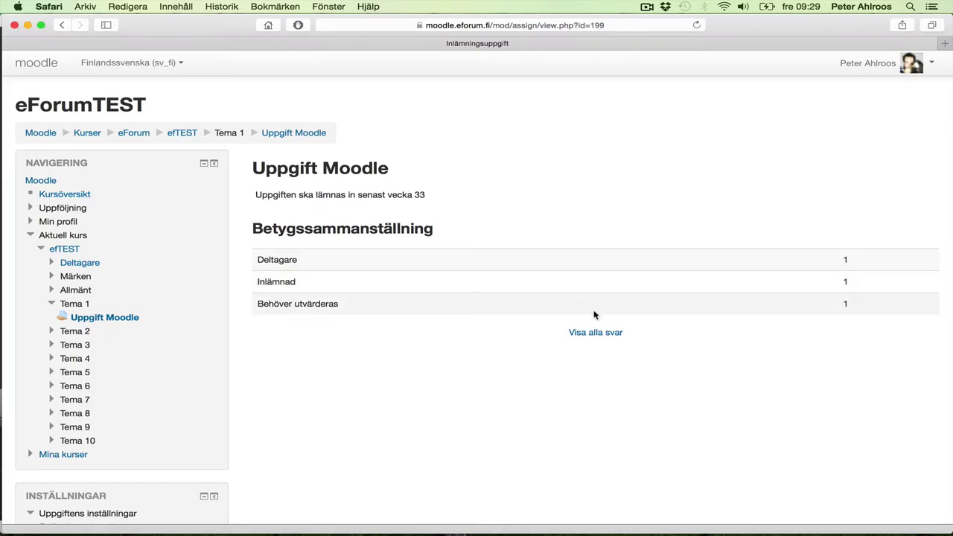
{"action": "left_click", "coordinate": [598, 337]}
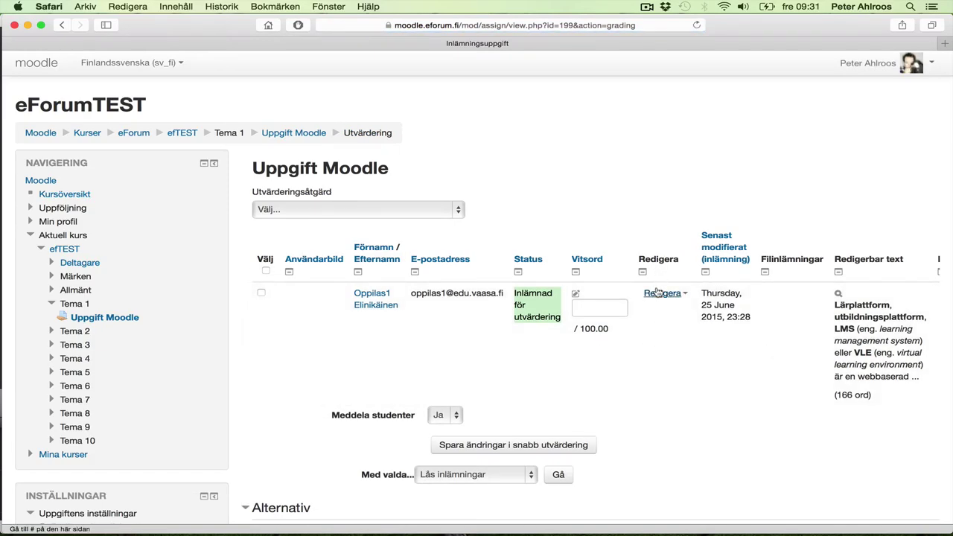
{"action": "left_click", "coordinate": [657, 292]}
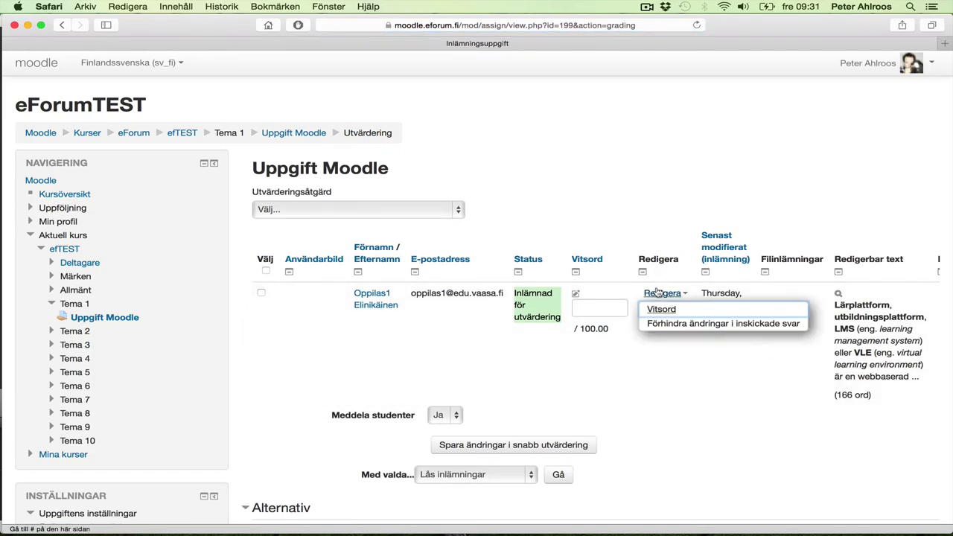
{"action": "left_click", "coordinate": [661, 310]}
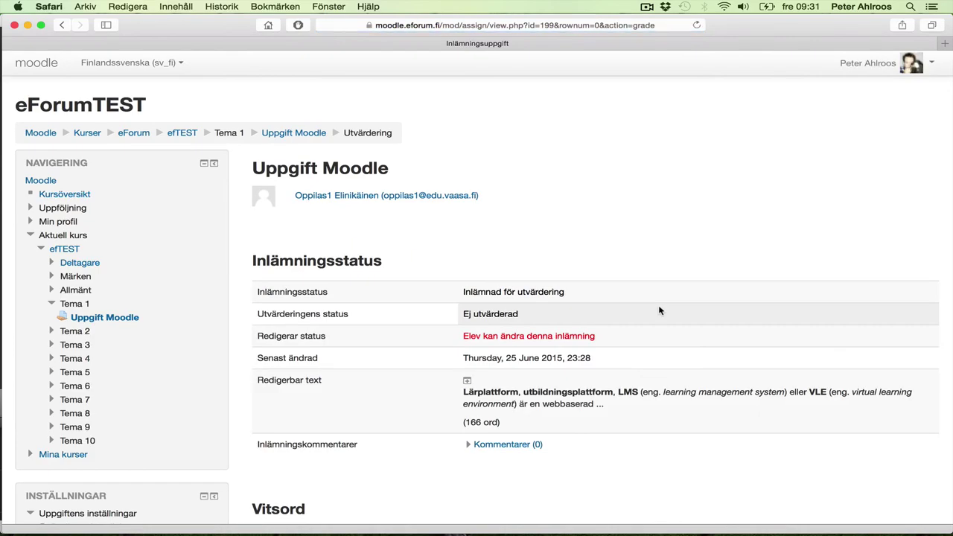
{"action": "scroll", "coordinate": [660, 310], "scroll_direction": "down", "scroll_amount": 3}
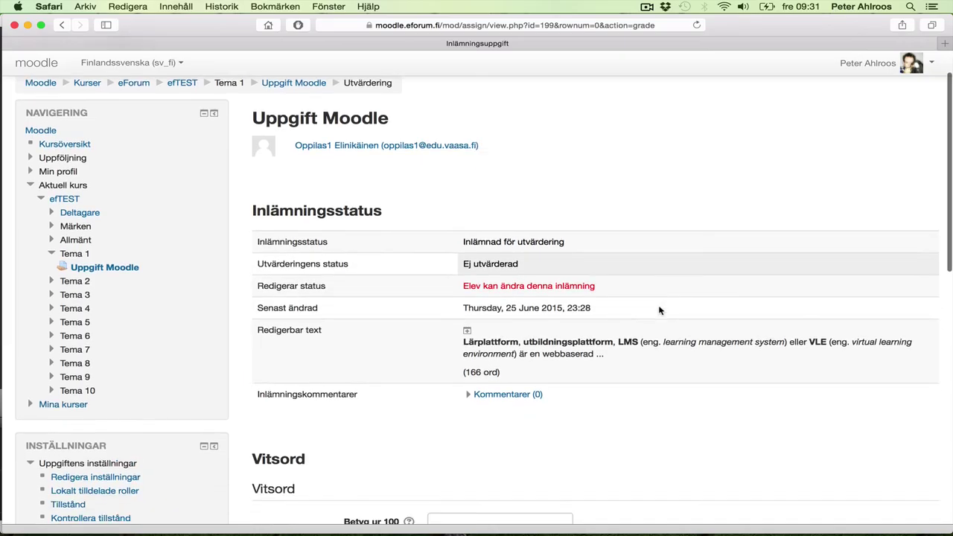
{"action": "left_click", "coordinate": [467, 300]}
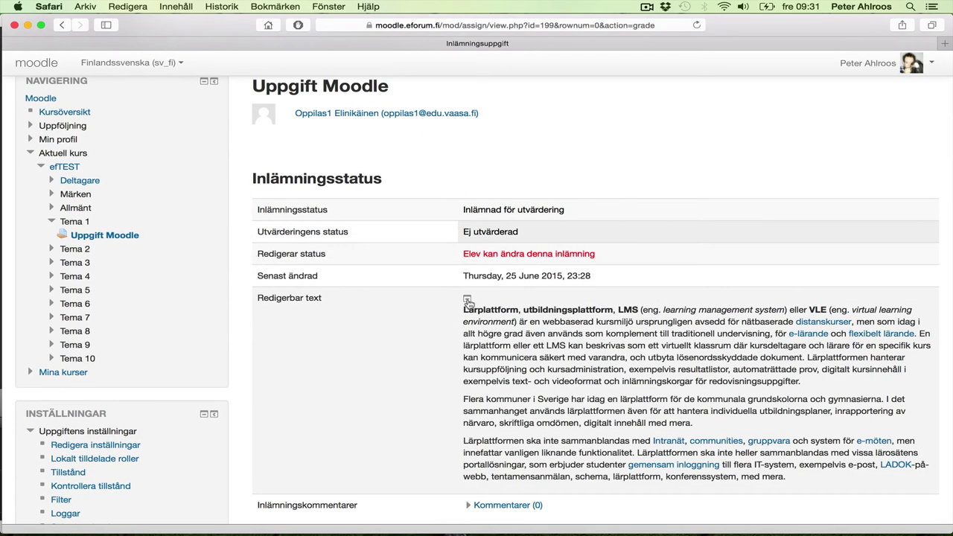